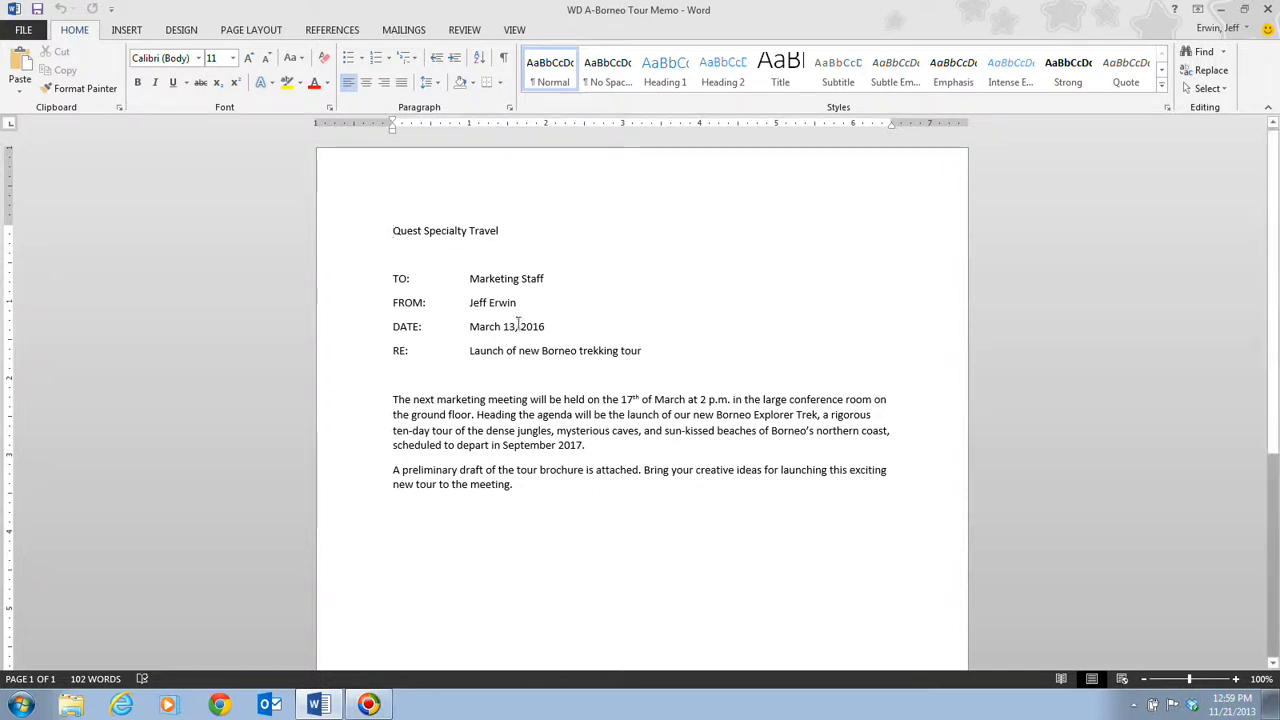
Step: Format the memo title "Quest Specialty Travel" as 22-point bold text and center it on the page
left_click_drag(390, 230, 487, 233)
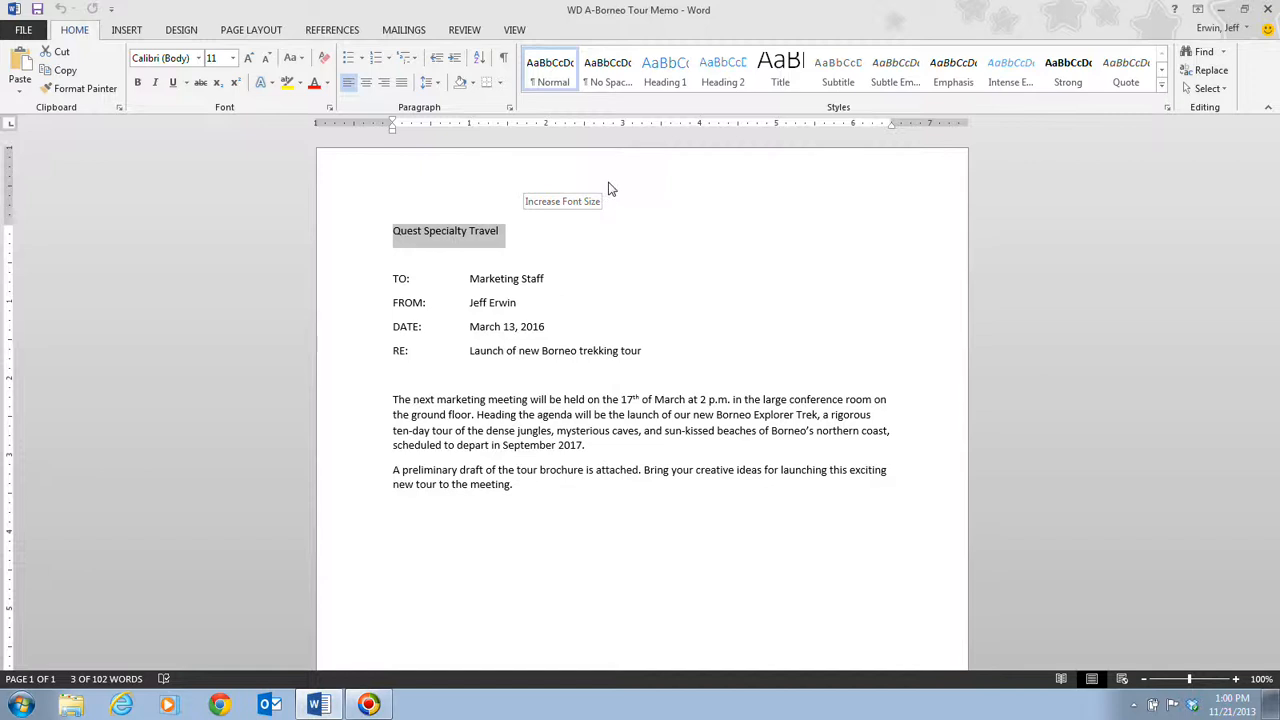
key("ctrl+shift+period")
key("ctrl+shift+period")
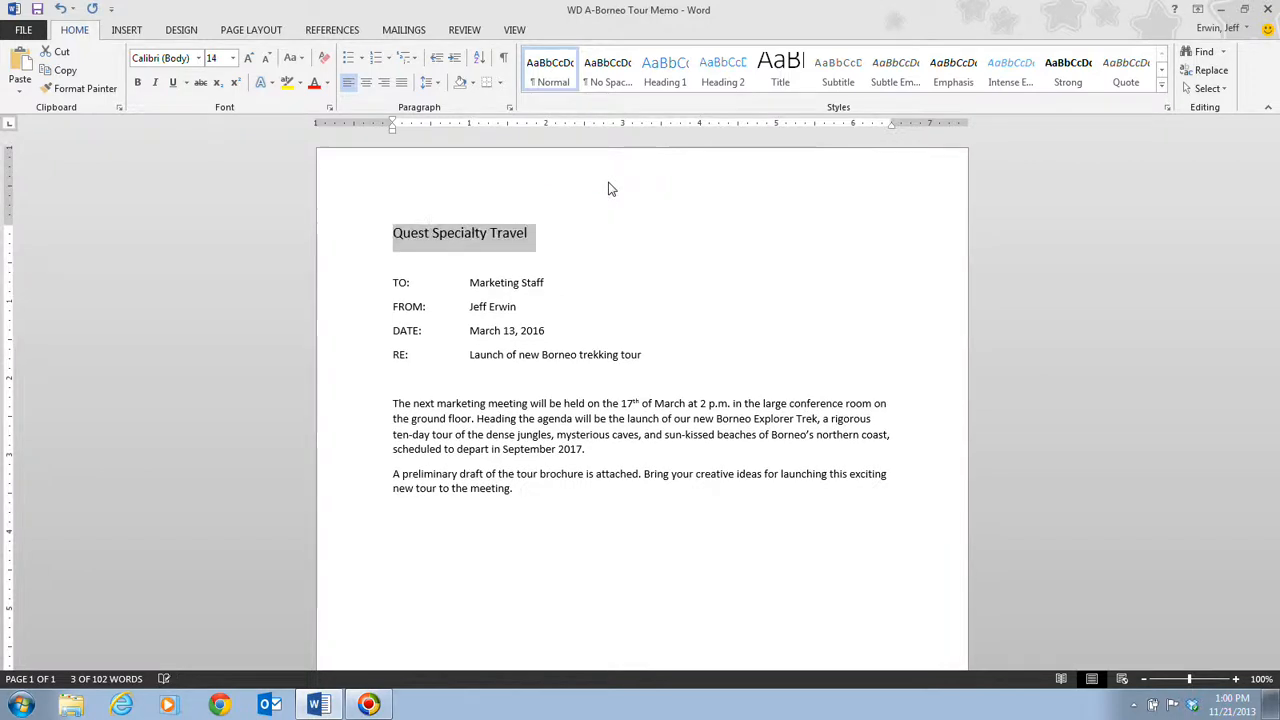
key("ctrl+shift+period")
key("ctrl+shift+period")
key("ctrl+shift+period")
key("ctrl+shift+period")
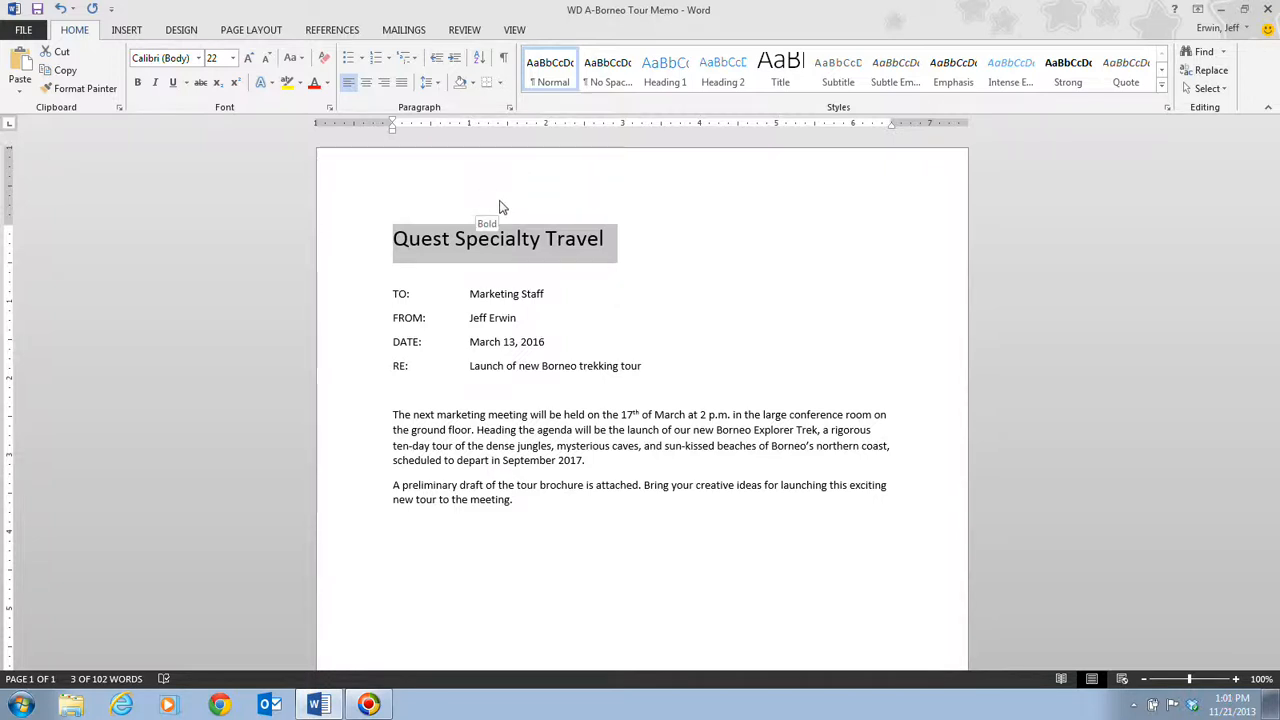
key("ctrl+b")
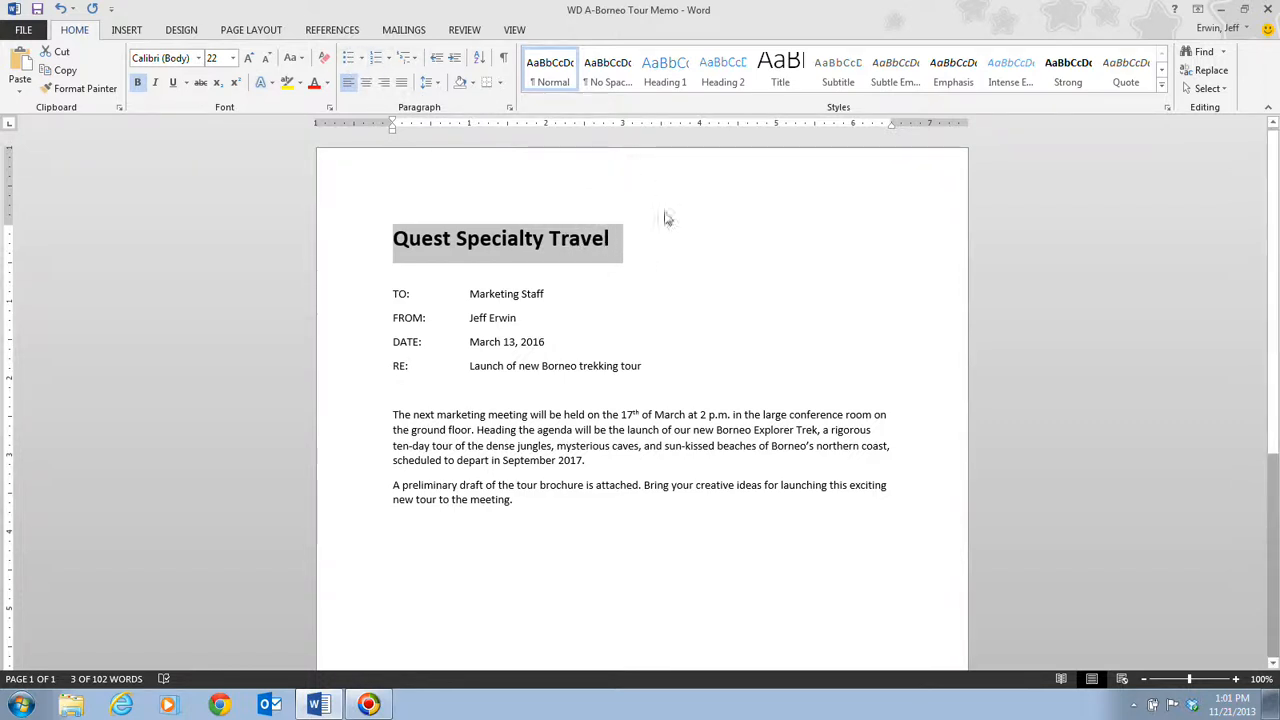
left_click(367, 86)
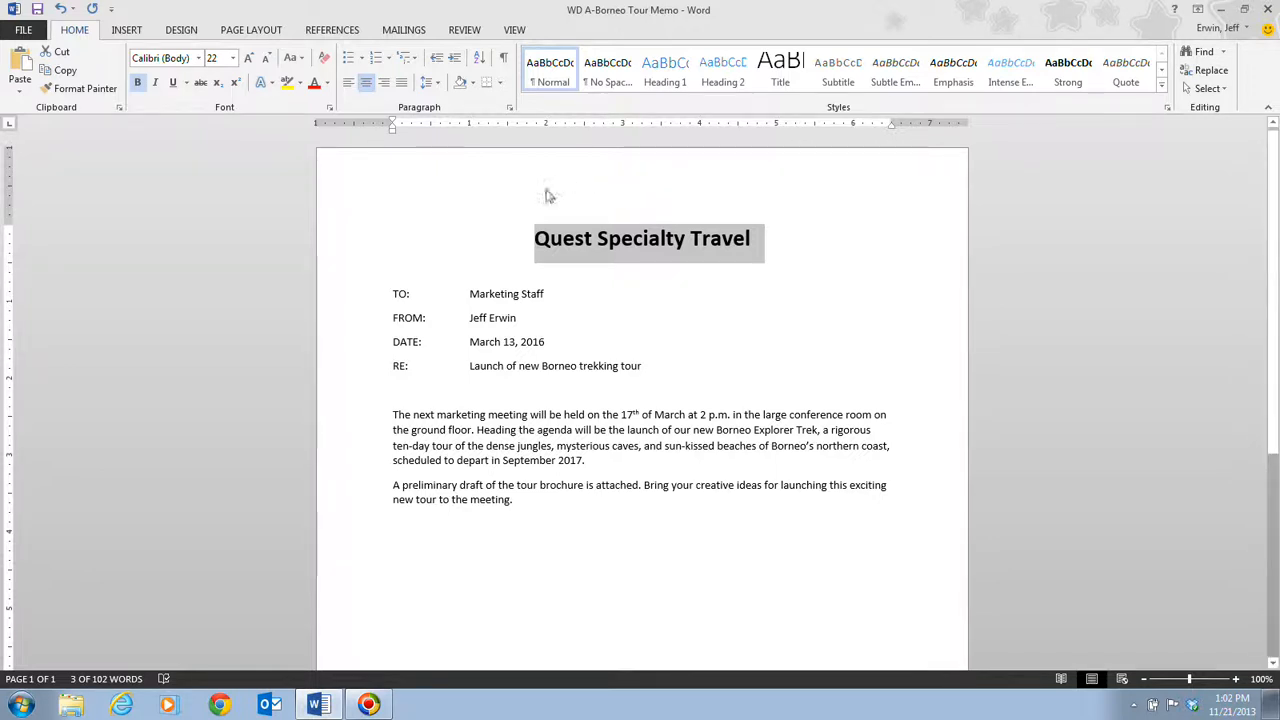
Step: Make the memo header labels TO:, FROM:, DATE: and RE: bold
left_click_drag(391, 294, 410, 292)
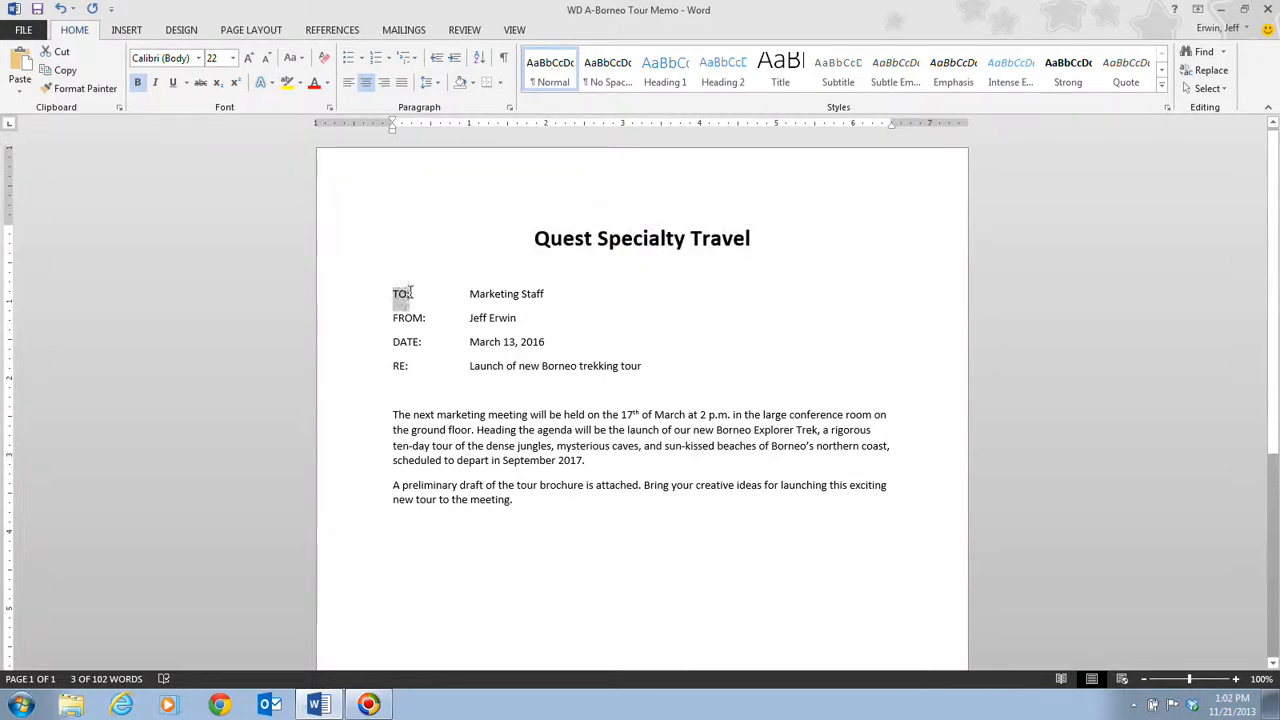
left_click(140, 83)
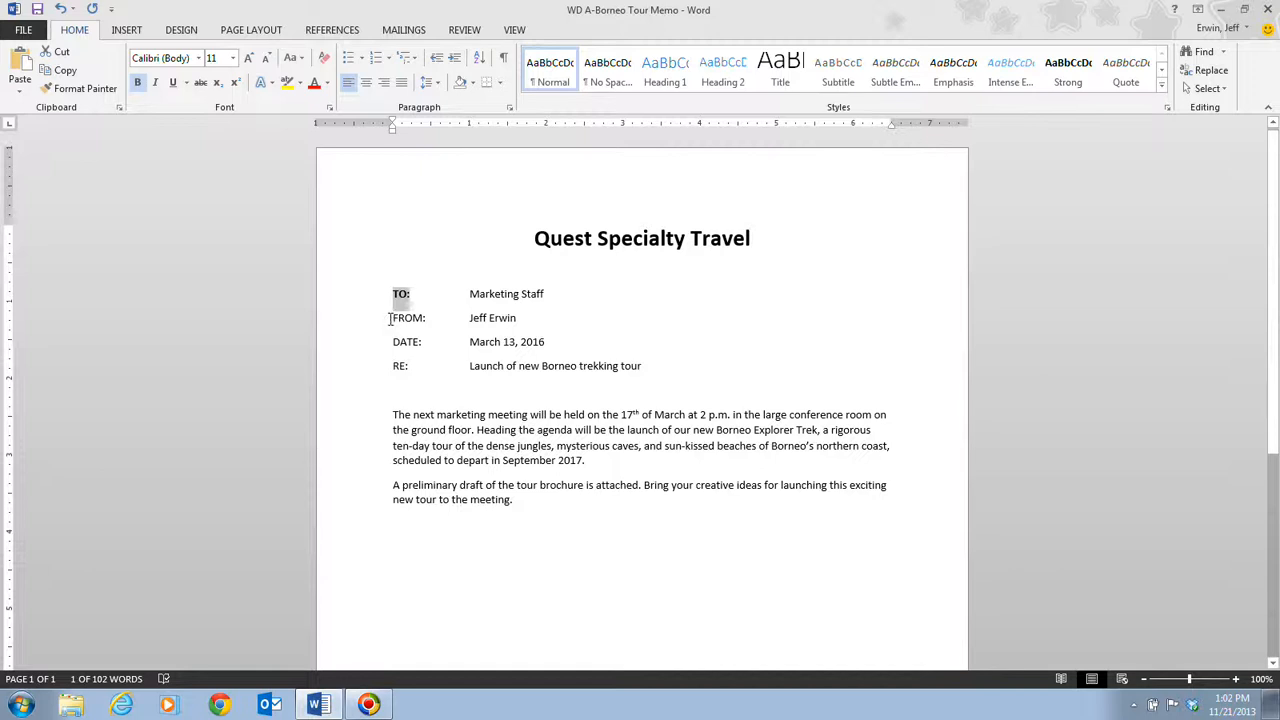
left_click_drag(390, 318, 429, 319)
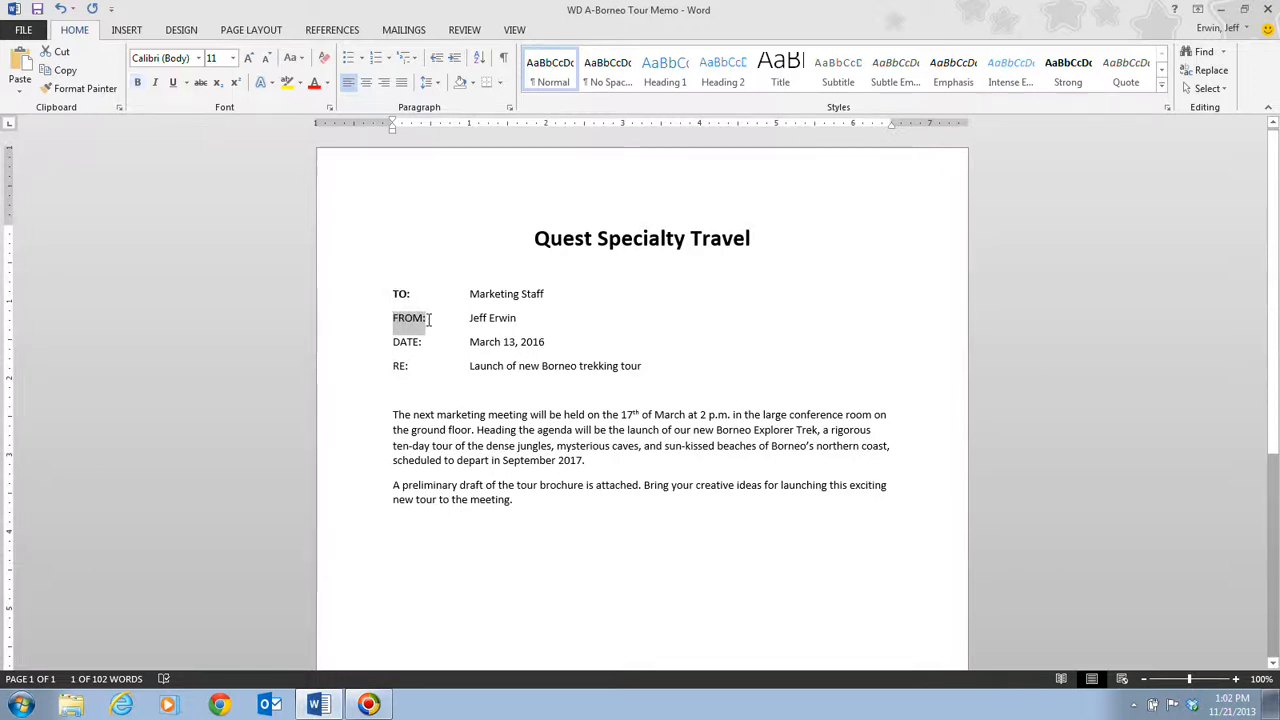
left_click(137, 83)
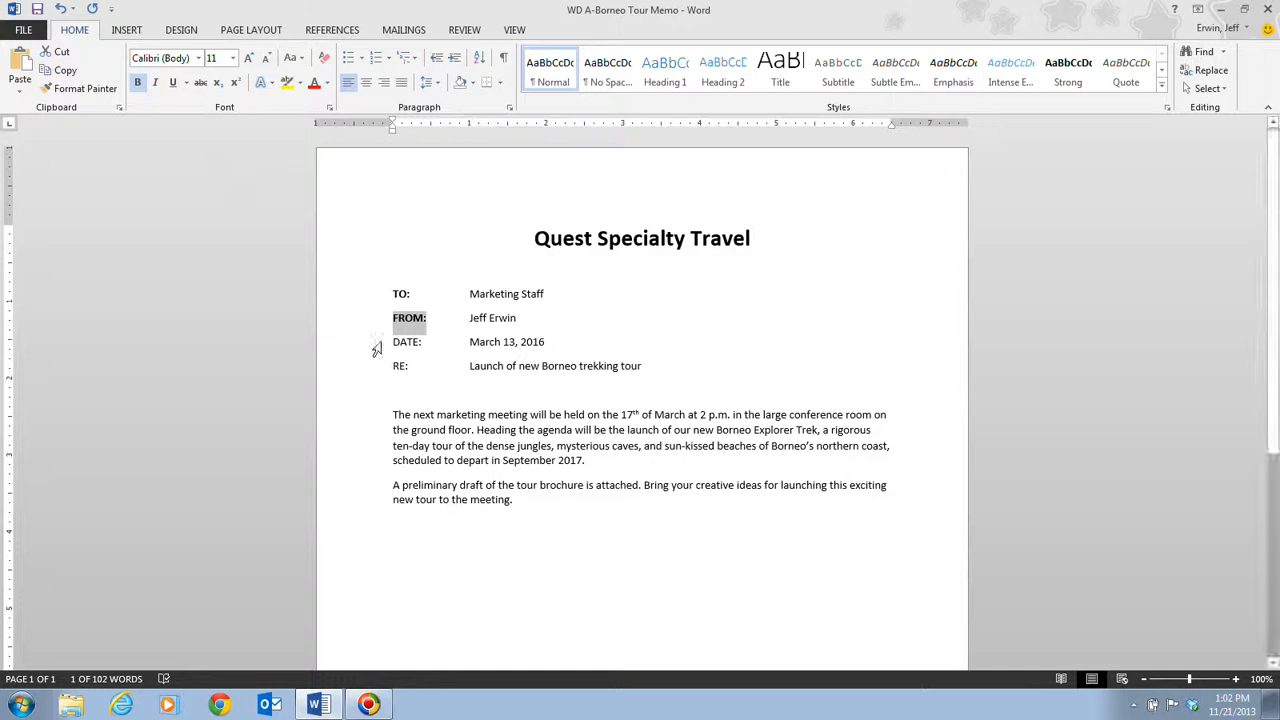
left_click_drag(391, 341, 424, 344)
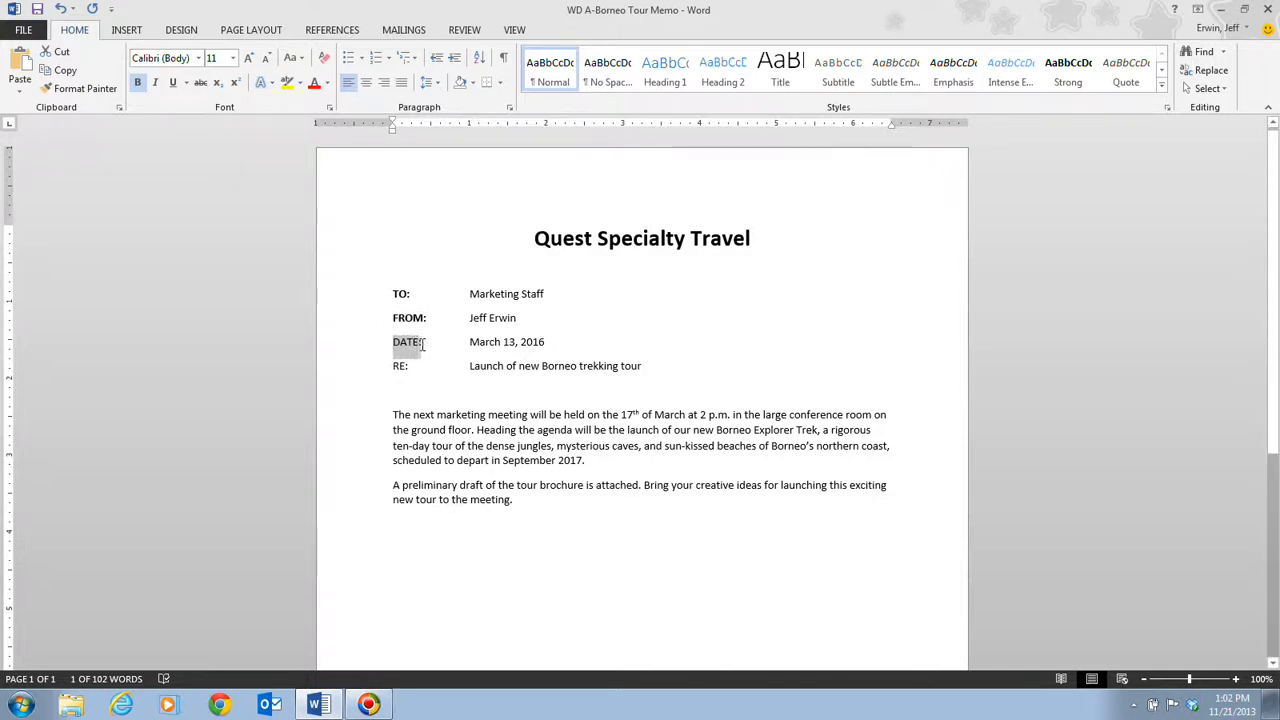
key("ctrl+b")
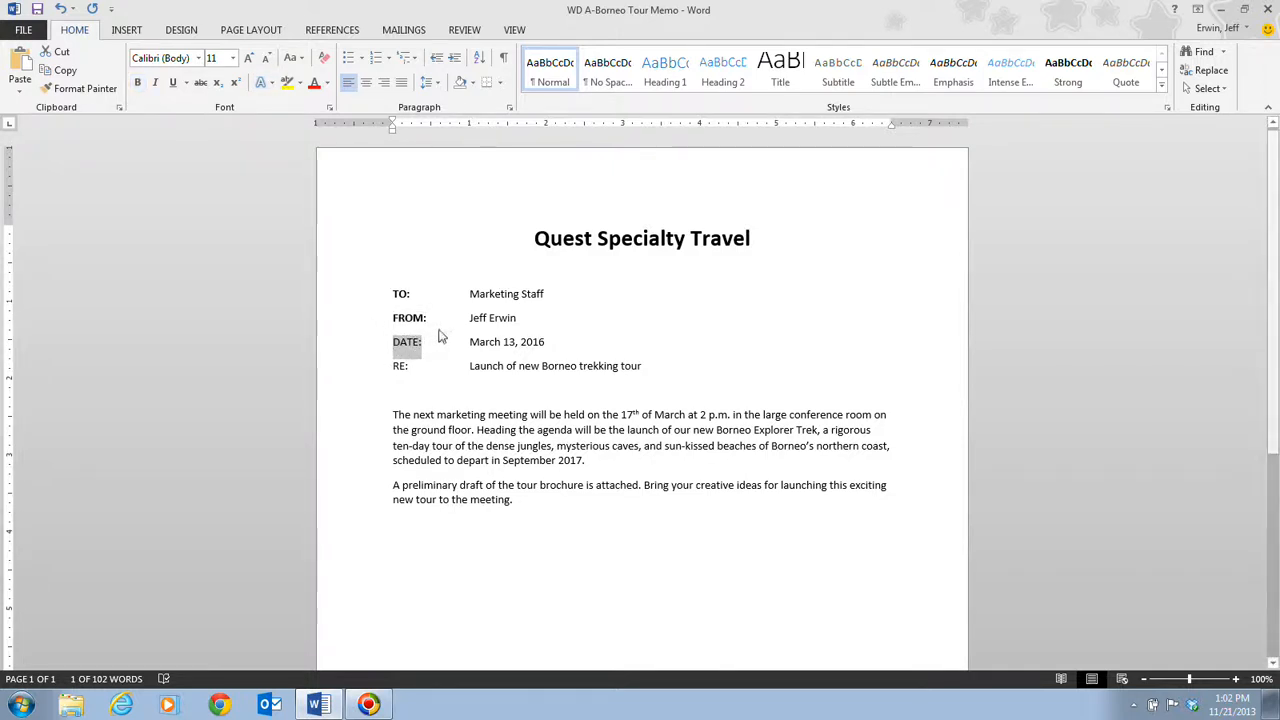
key("ctrl+b")
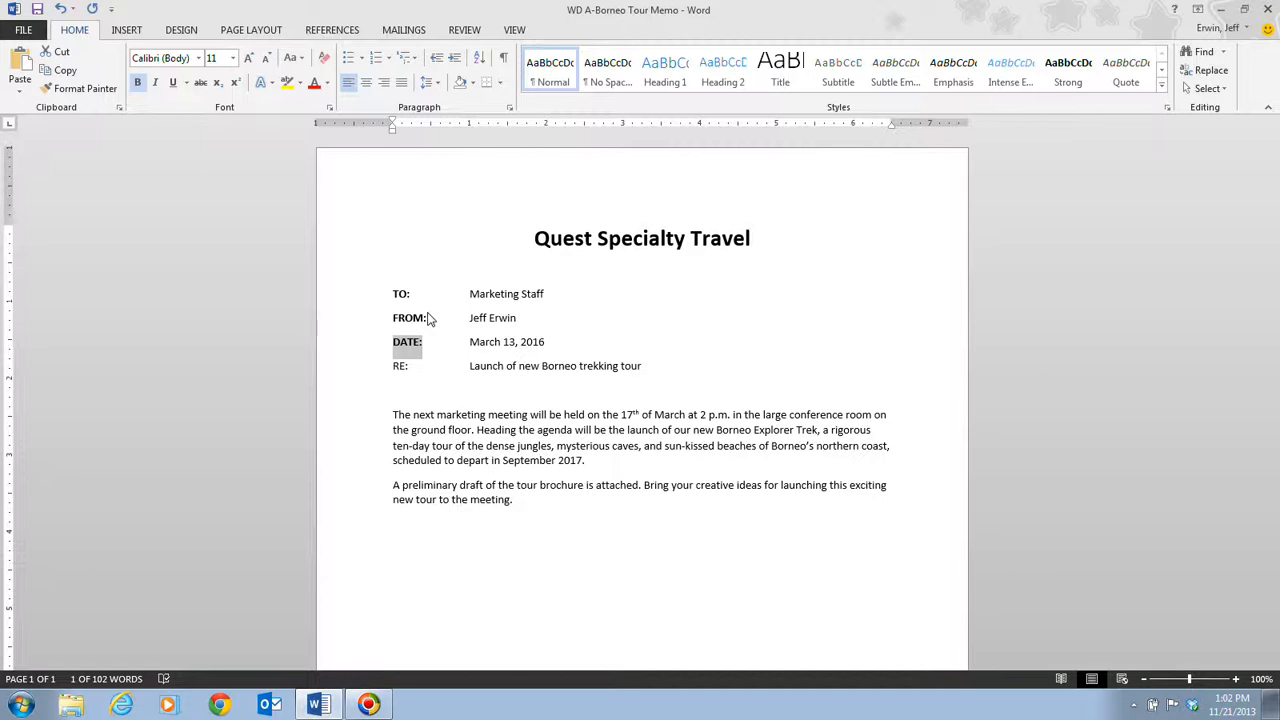
left_click_drag(393, 366, 406, 368)
Step: Add a bottom border to the blank line between the RE: line and the body text, and save the memo
left_click(404, 399)
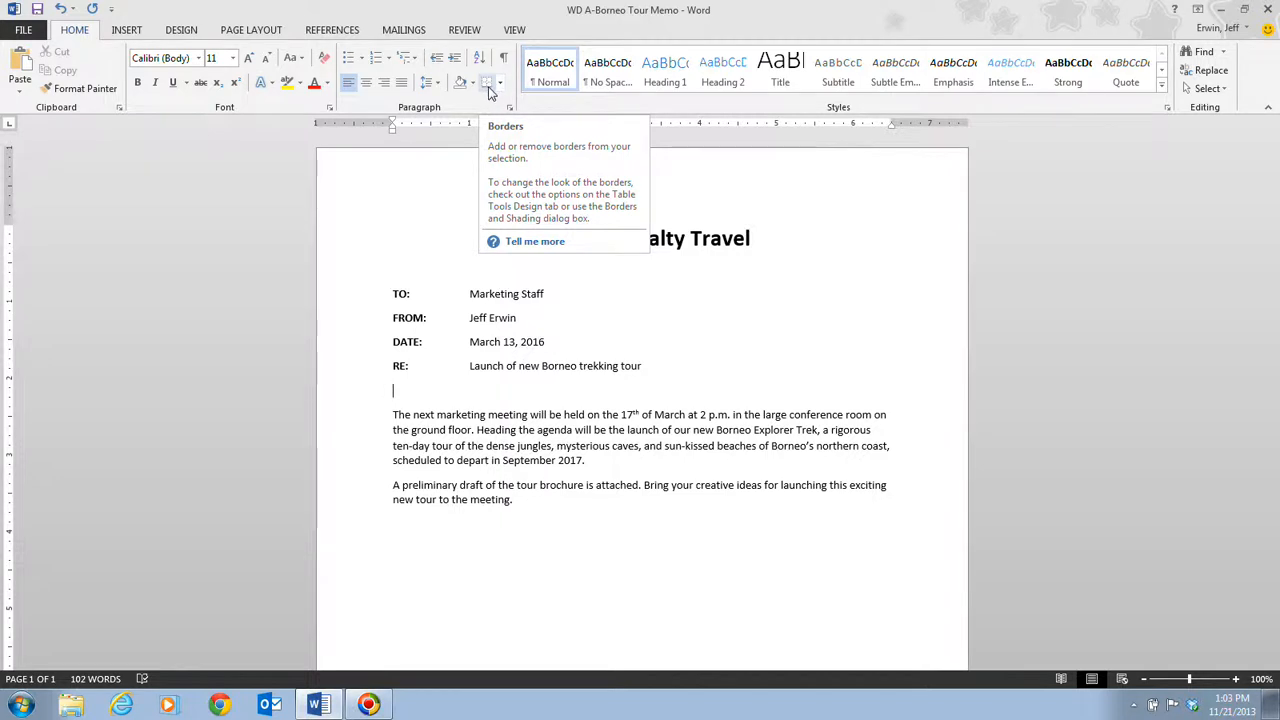
left_click(489, 88)
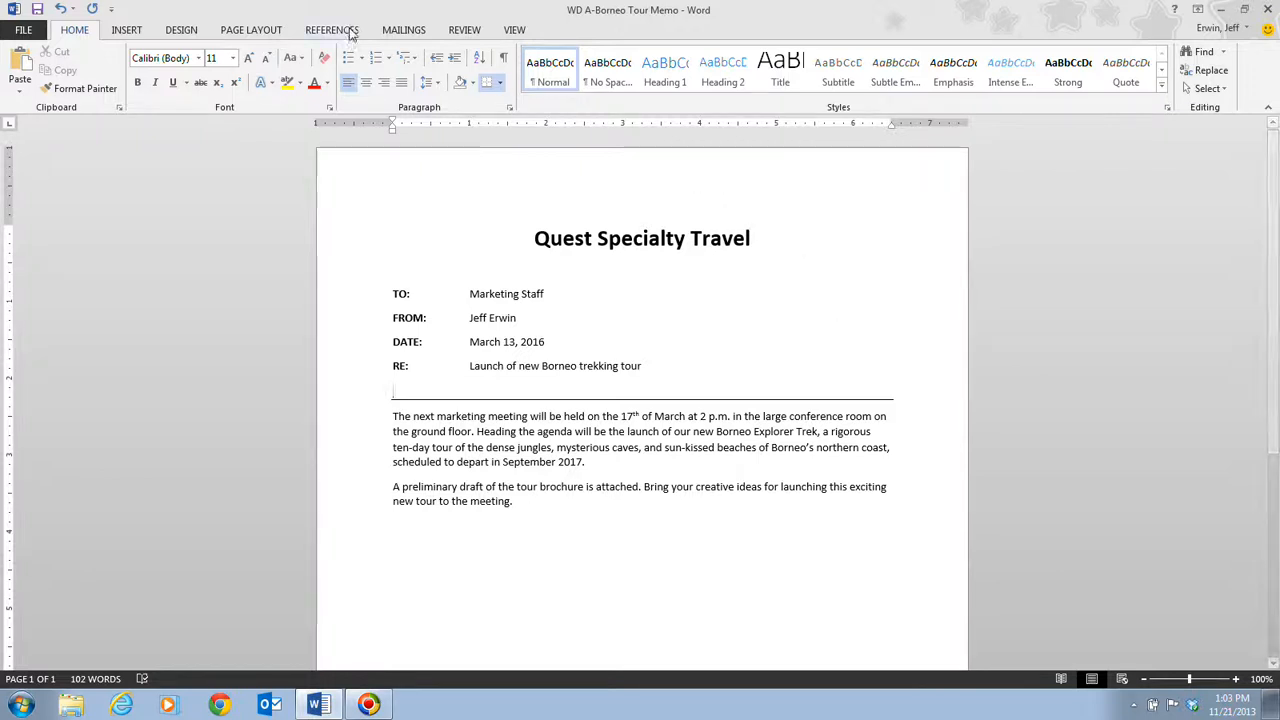
left_click(503, 86)
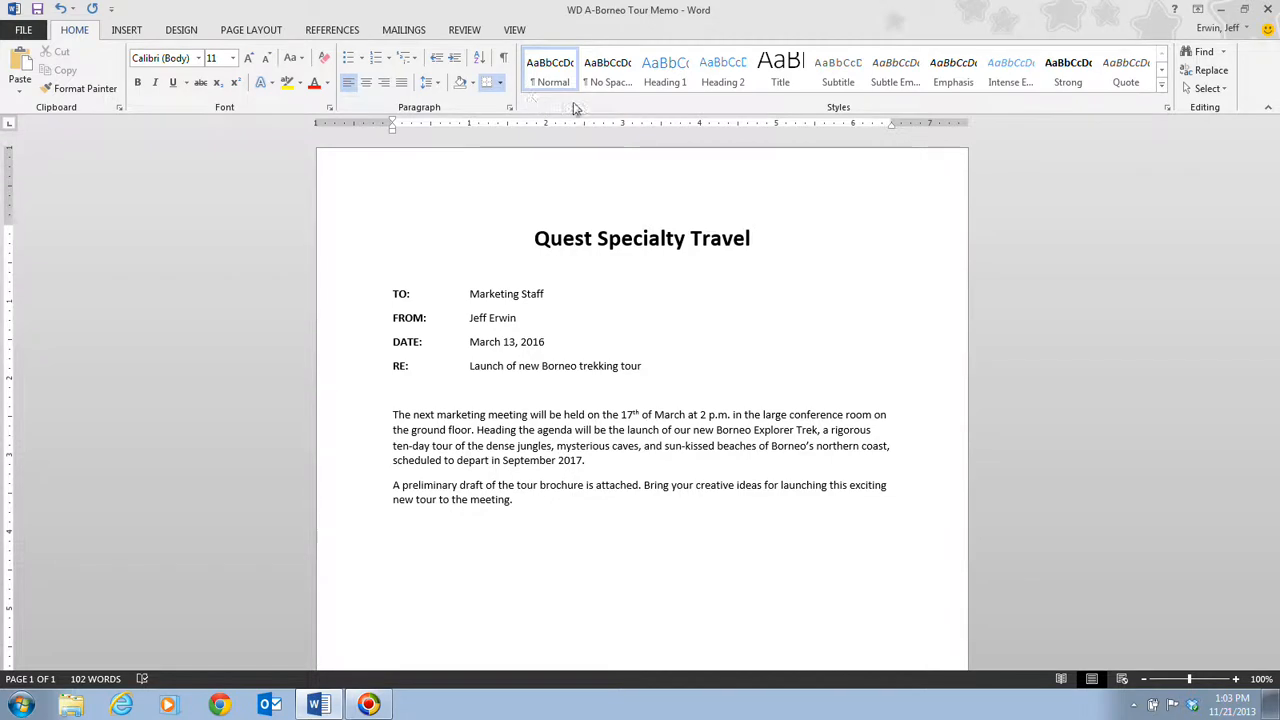
key("ctrl+z")
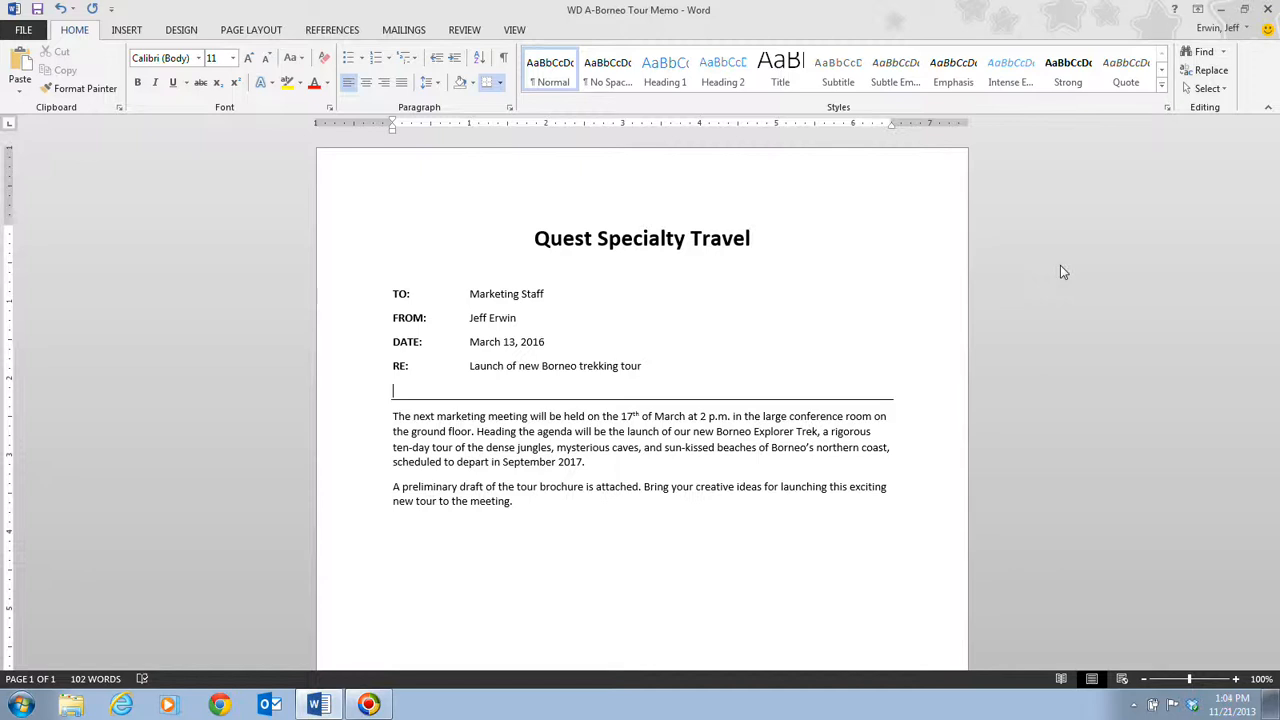
left_click(40, 12)
Step: Review the memo's print preview with its printer, page range, collation and orientation choices, and return to the document
left_click(34, 30)
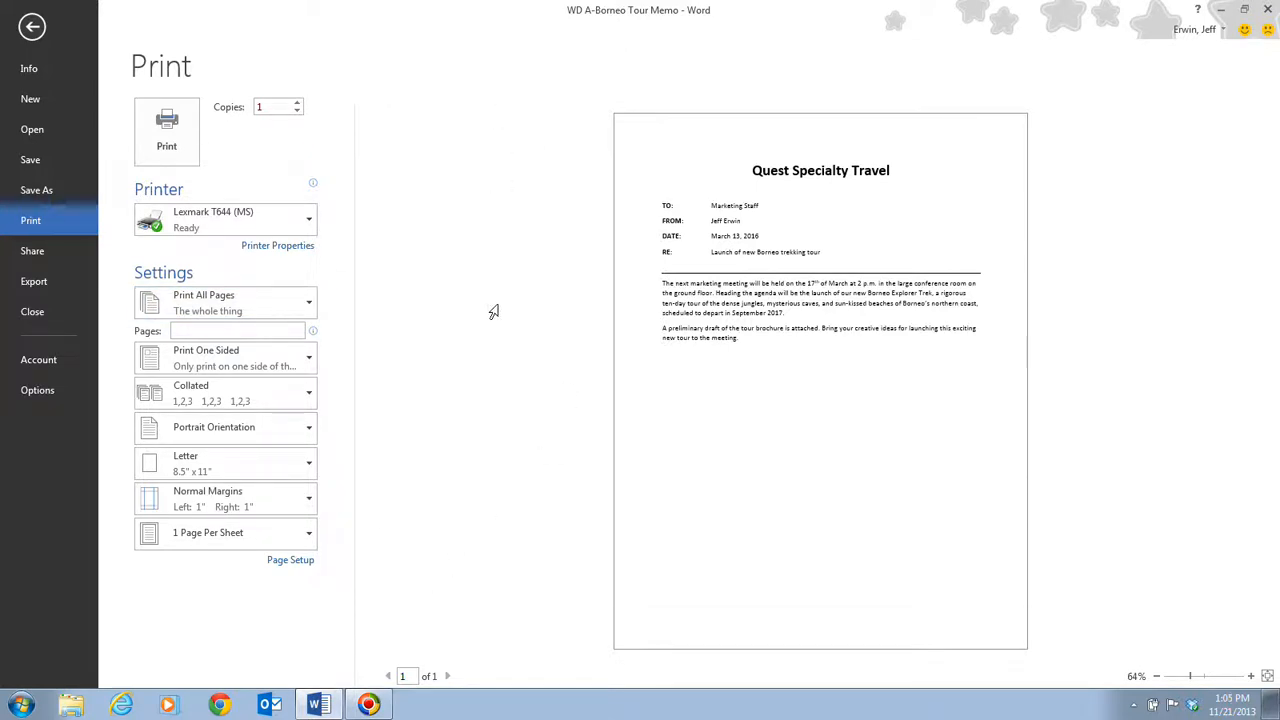
left_click(314, 224)
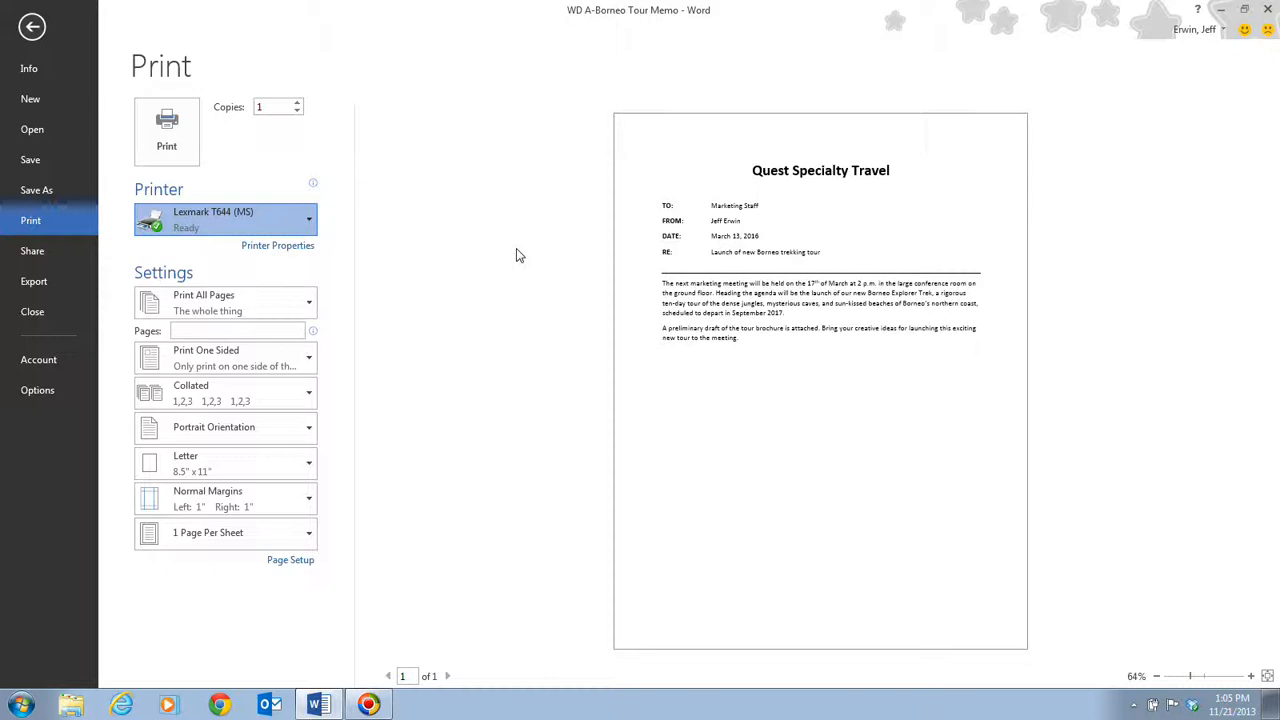
left_click(516, 255)
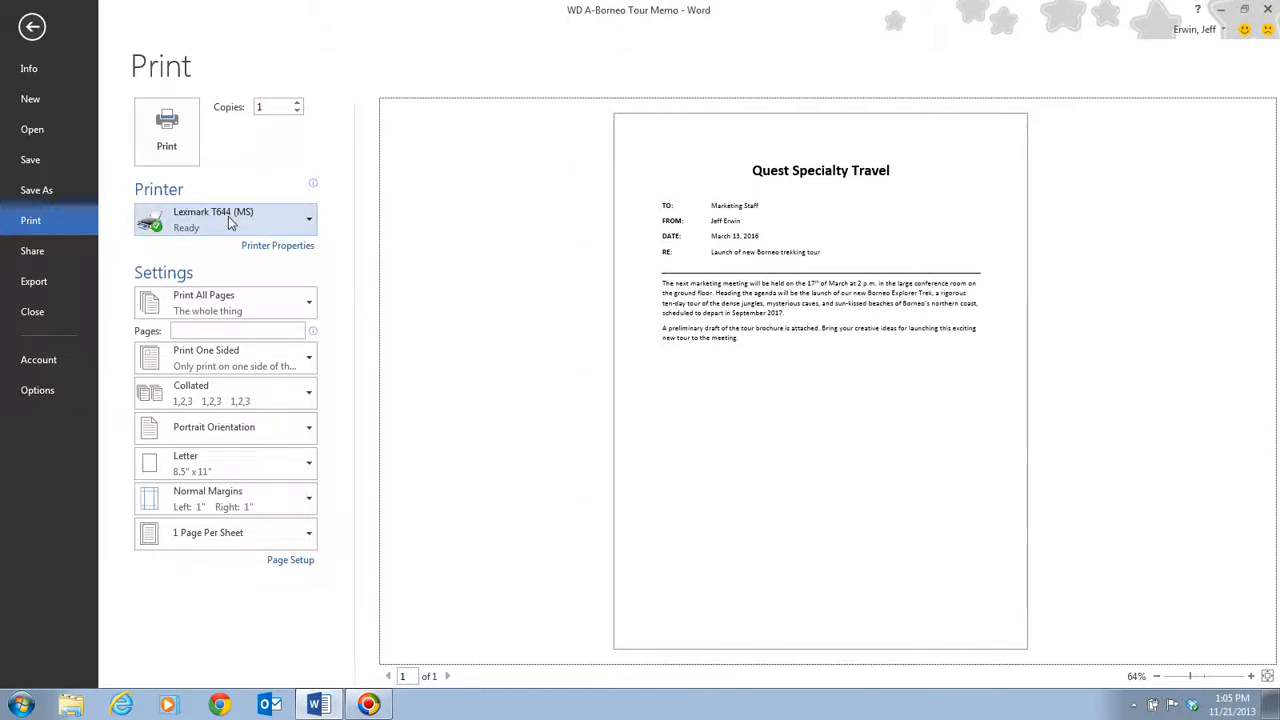
left_click(290, 310)
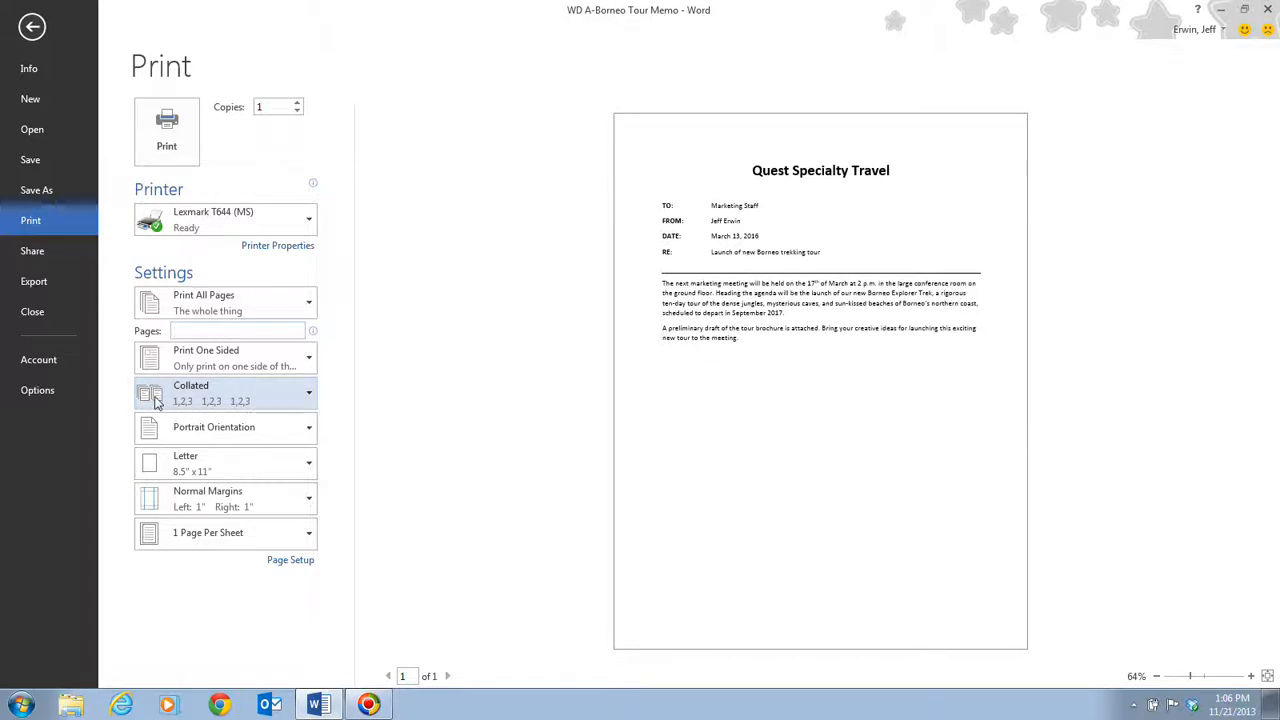
left_click(229, 395)
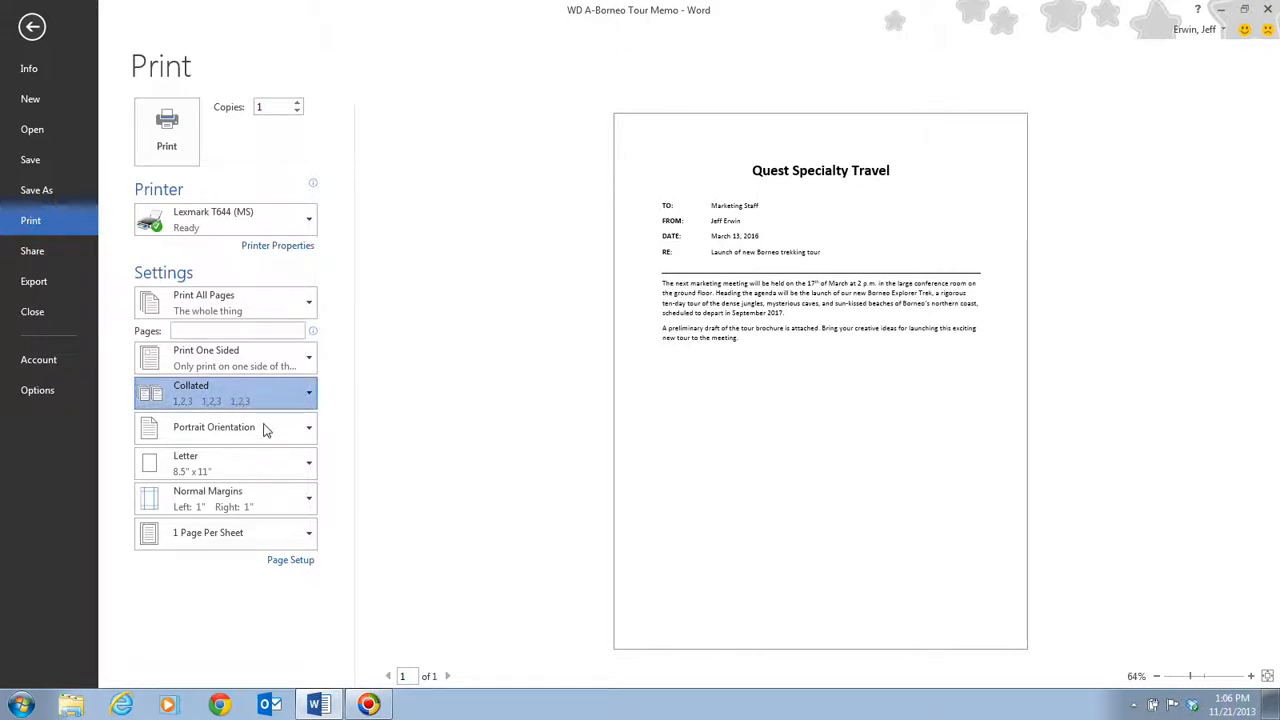
left_click(350, 402)
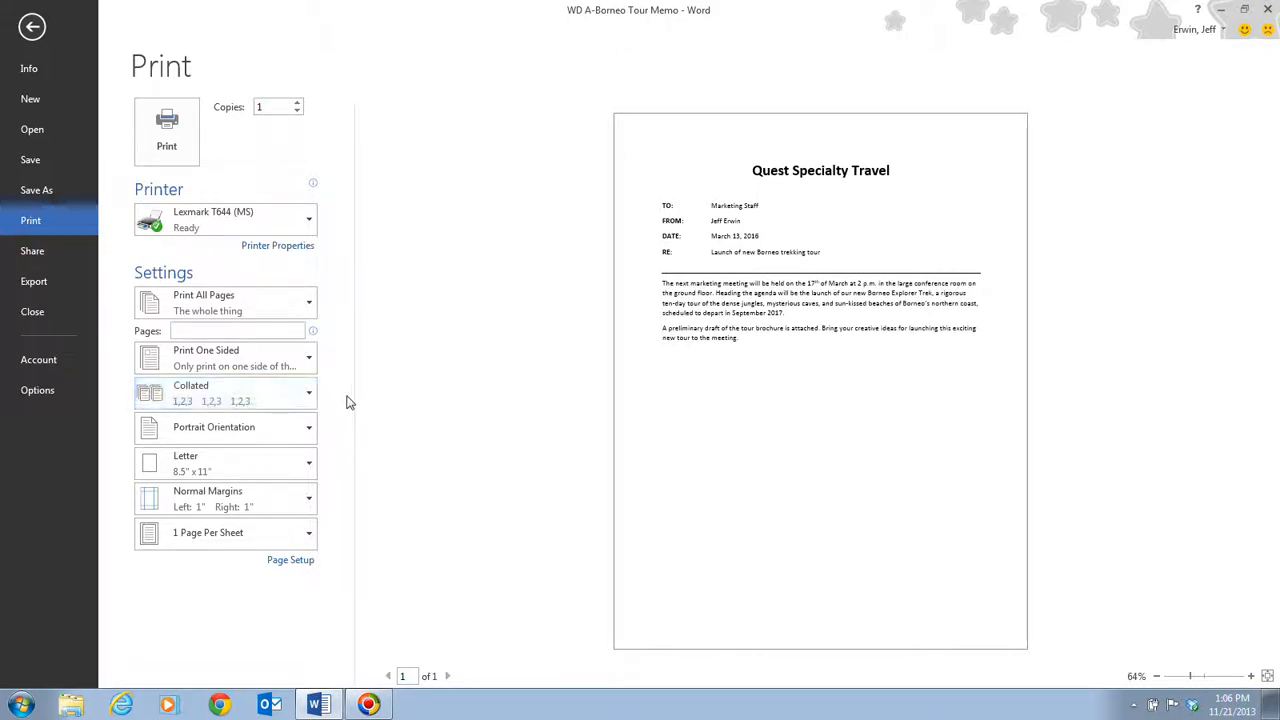
left_click(301, 433)
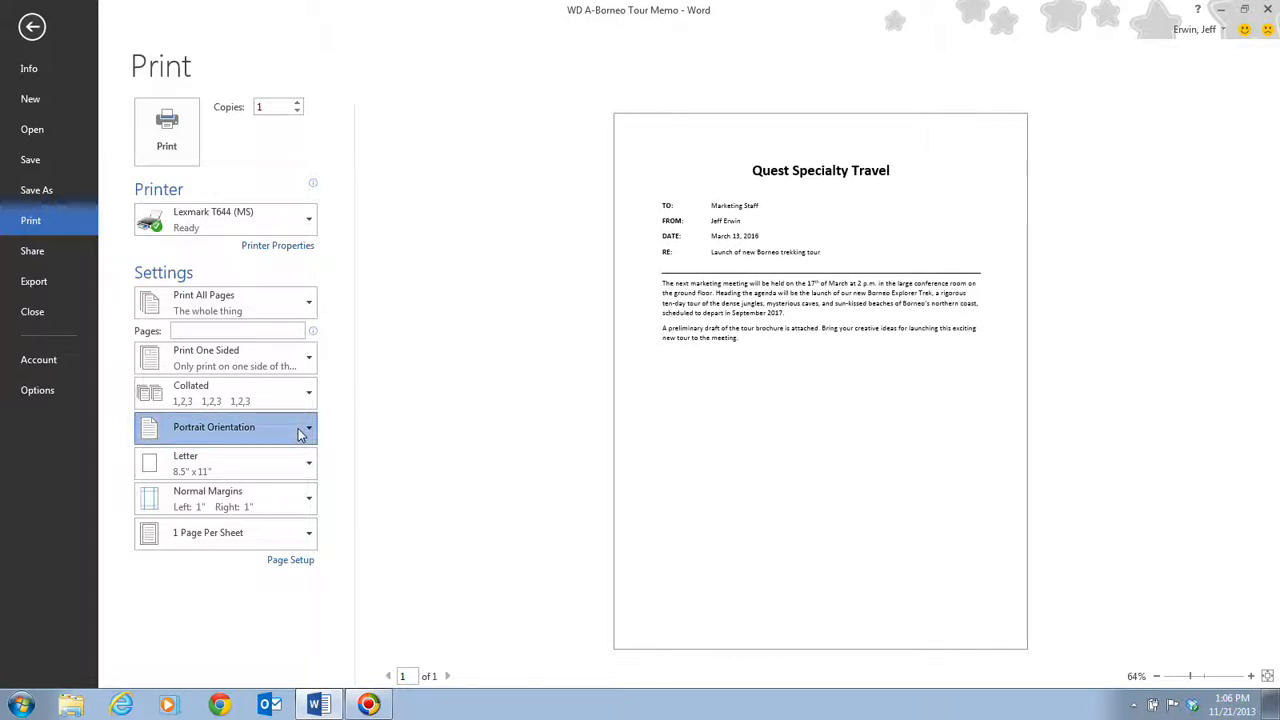
left_click(348, 452)
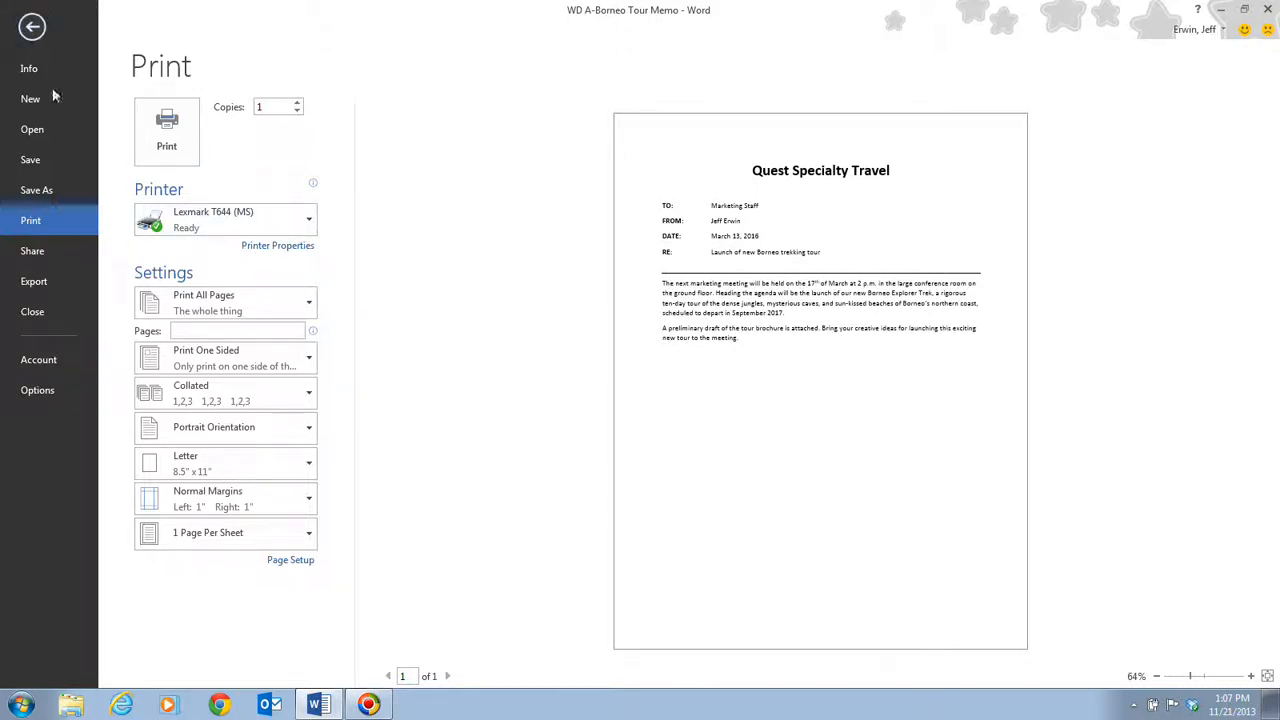
left_click(32, 30)
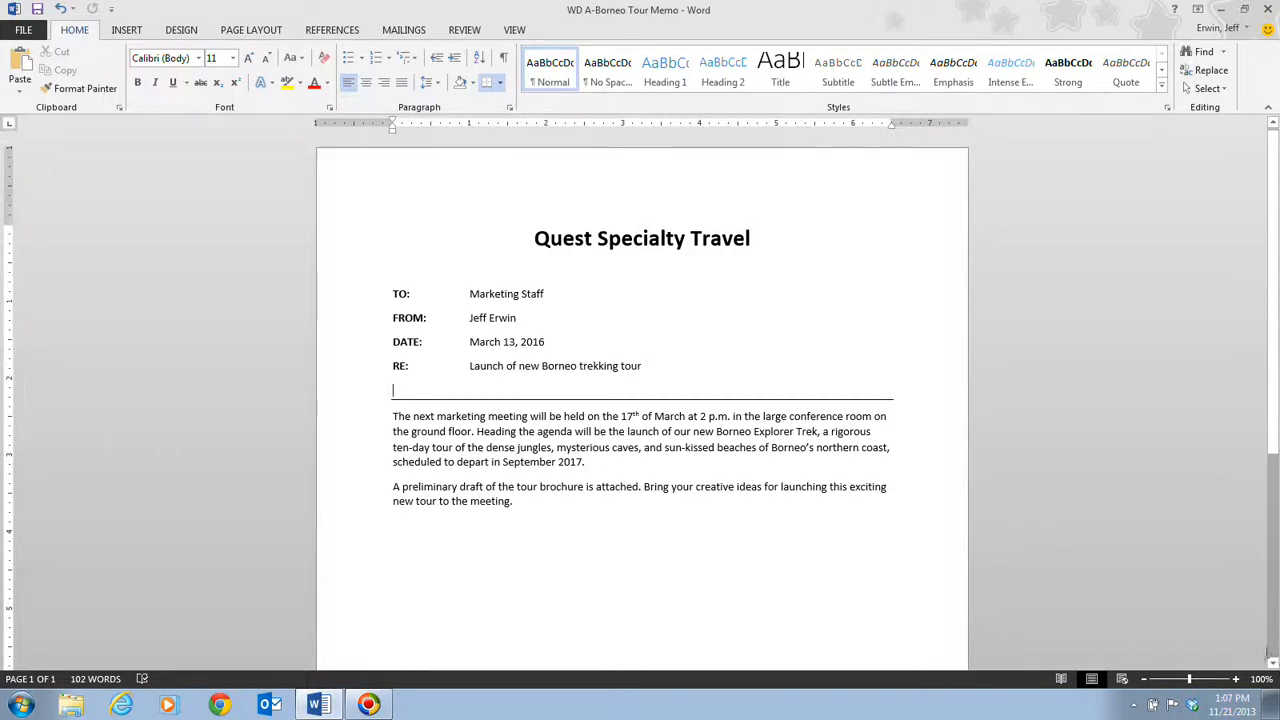
Step: Magnify the document view to 150%
left_click(1237, 681)
left_click(1237, 681)
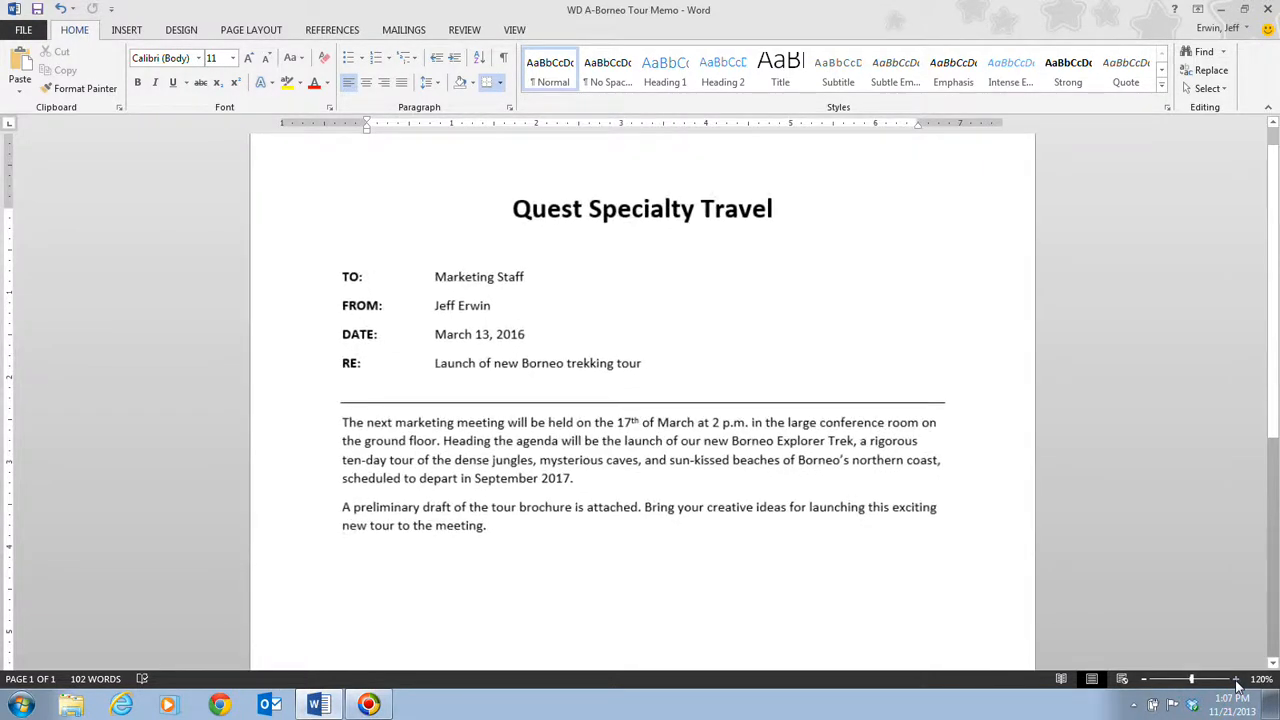
left_click(1237, 681)
left_click(1237, 681)
left_click(1237, 681)
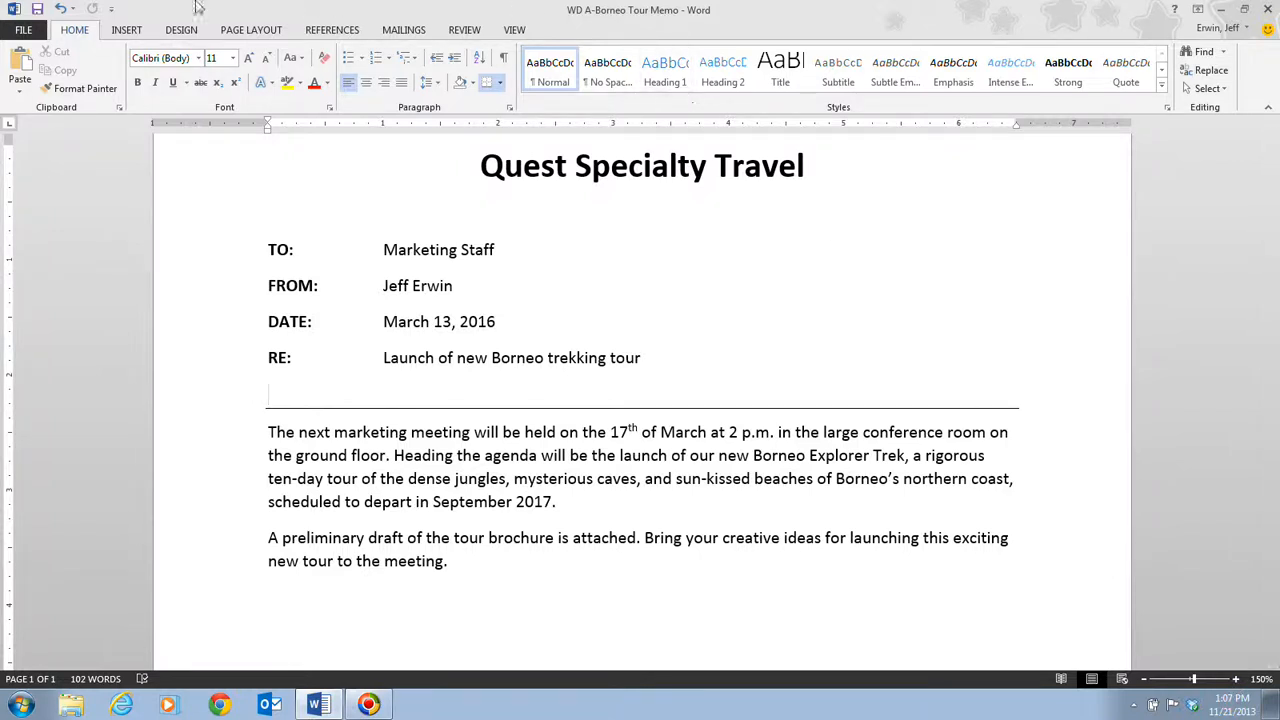
Step: Examine the memo's print preview enlarged to 110% and return to the document
left_click(25, 30)
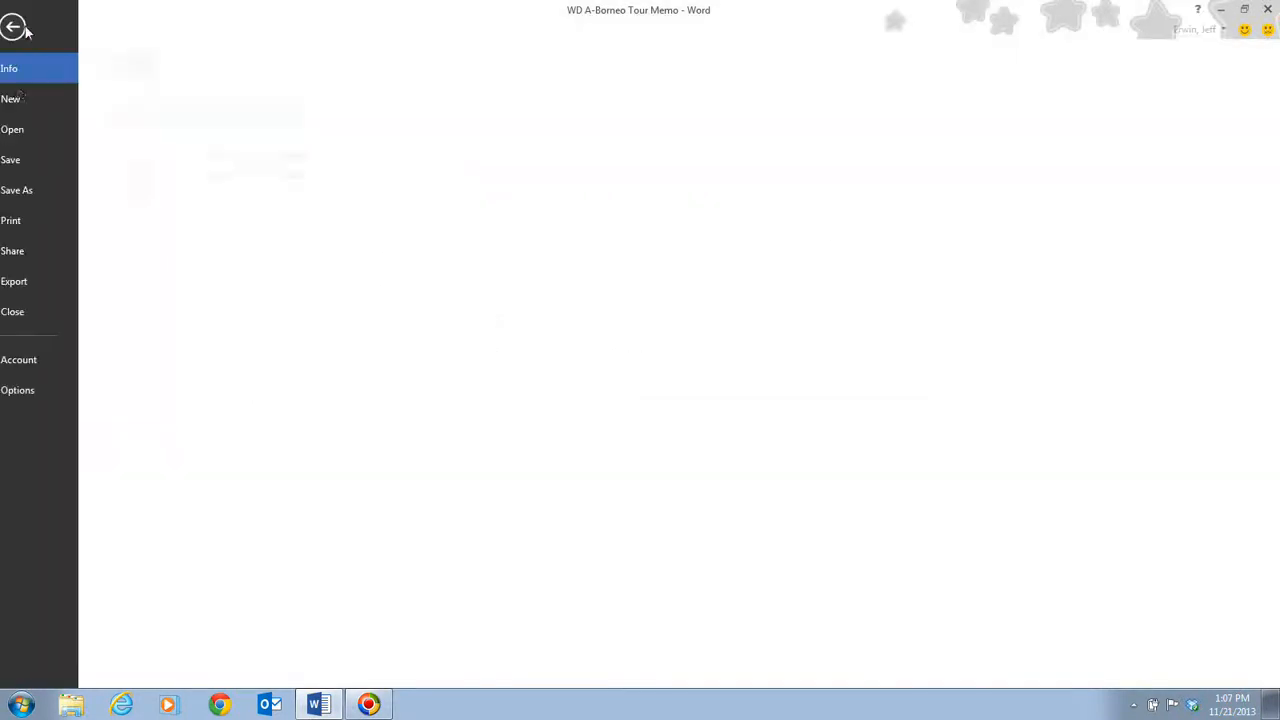
left_click(53, 221)
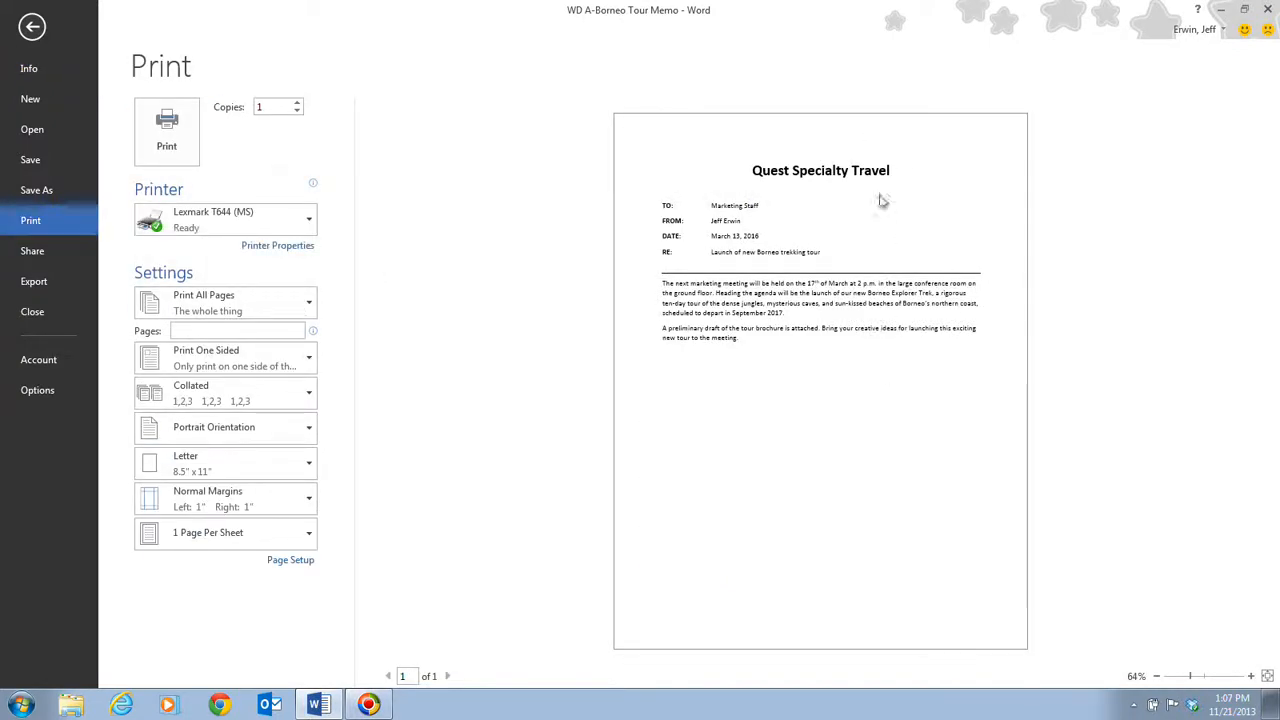
left_click(1253, 677)
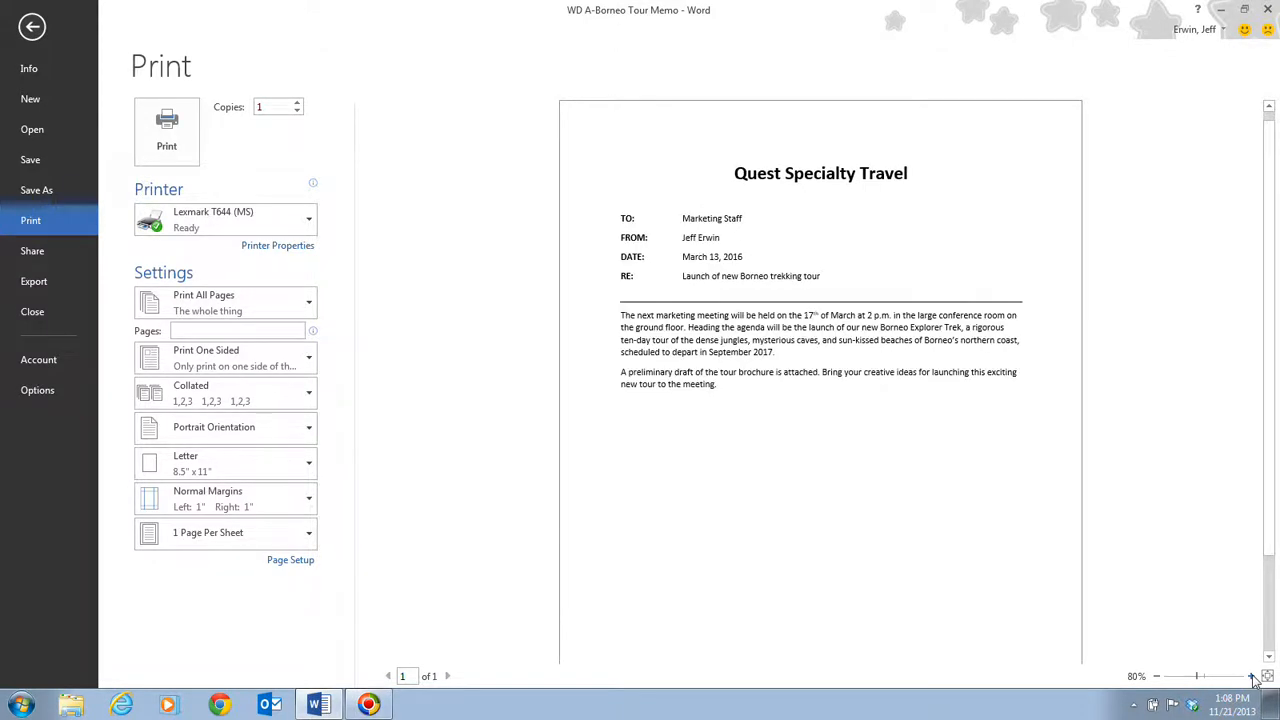
left_click(1253, 677)
left_click(1253, 677)
left_click(1253, 677)
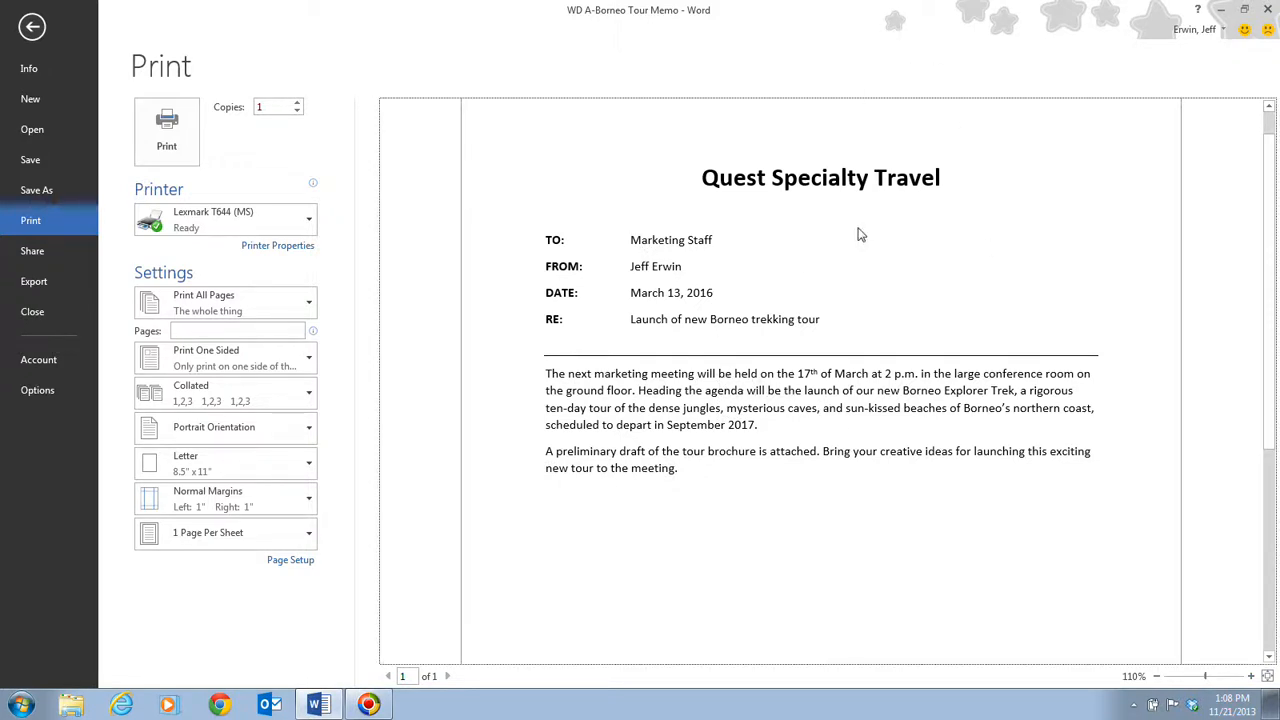
left_click(32, 30)
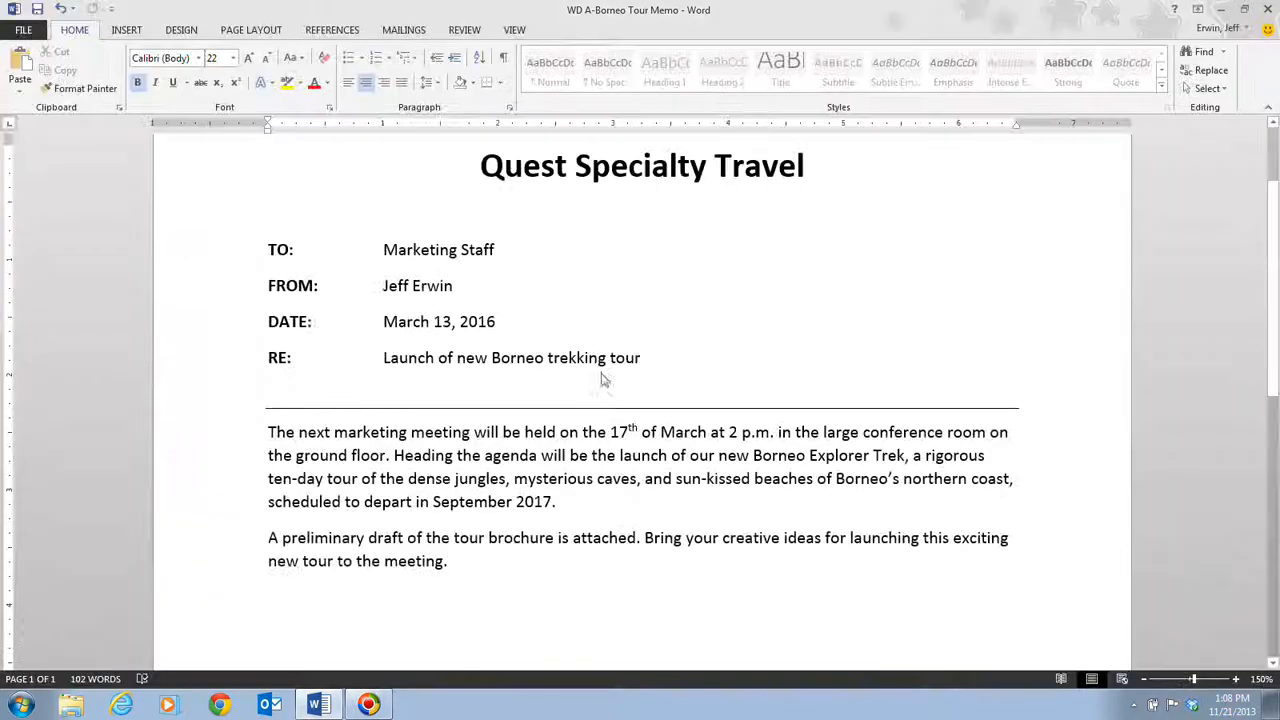
Step: Close the WD A-Borneo Tour Memo document
left_click(603, 380)
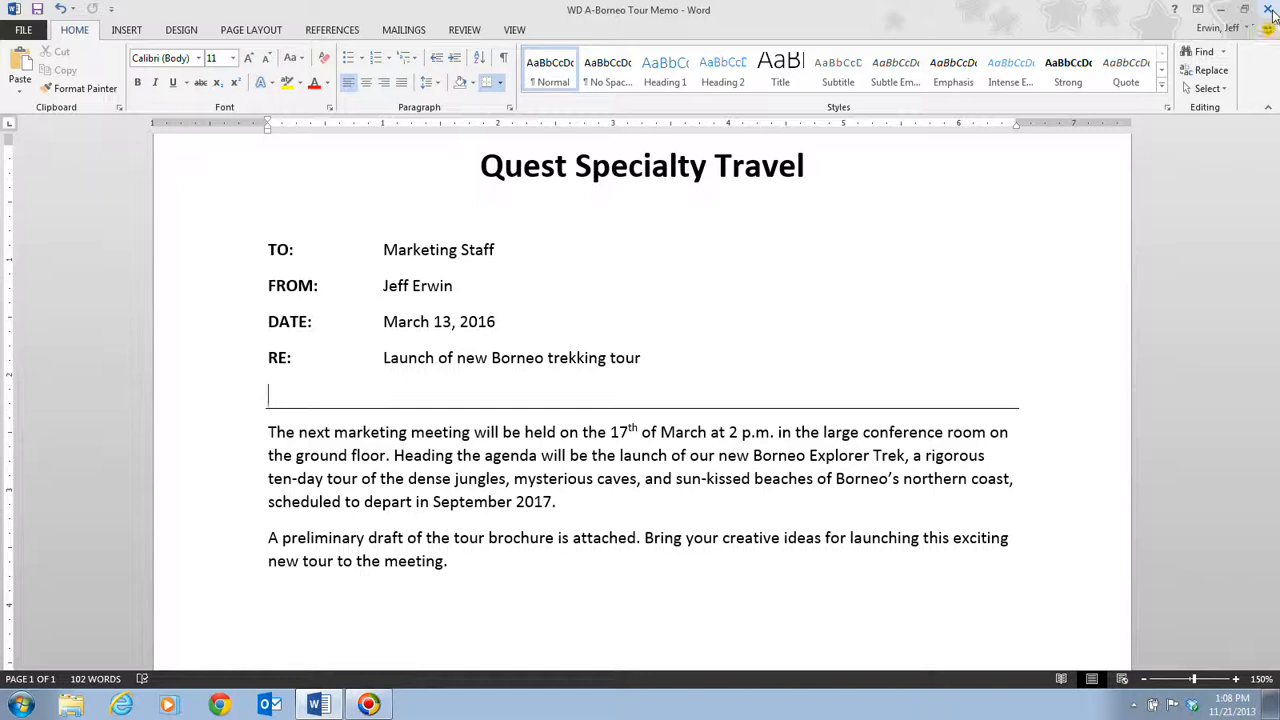
left_click(24, 31)
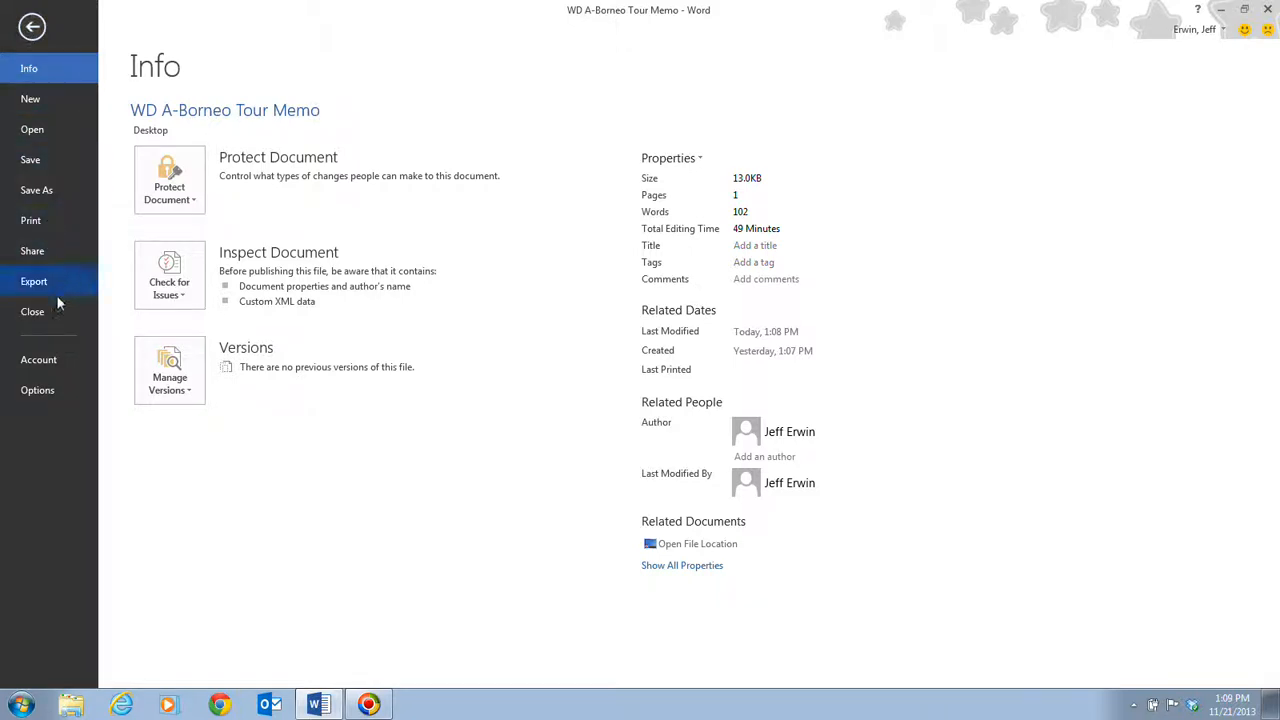
left_click(33, 311)
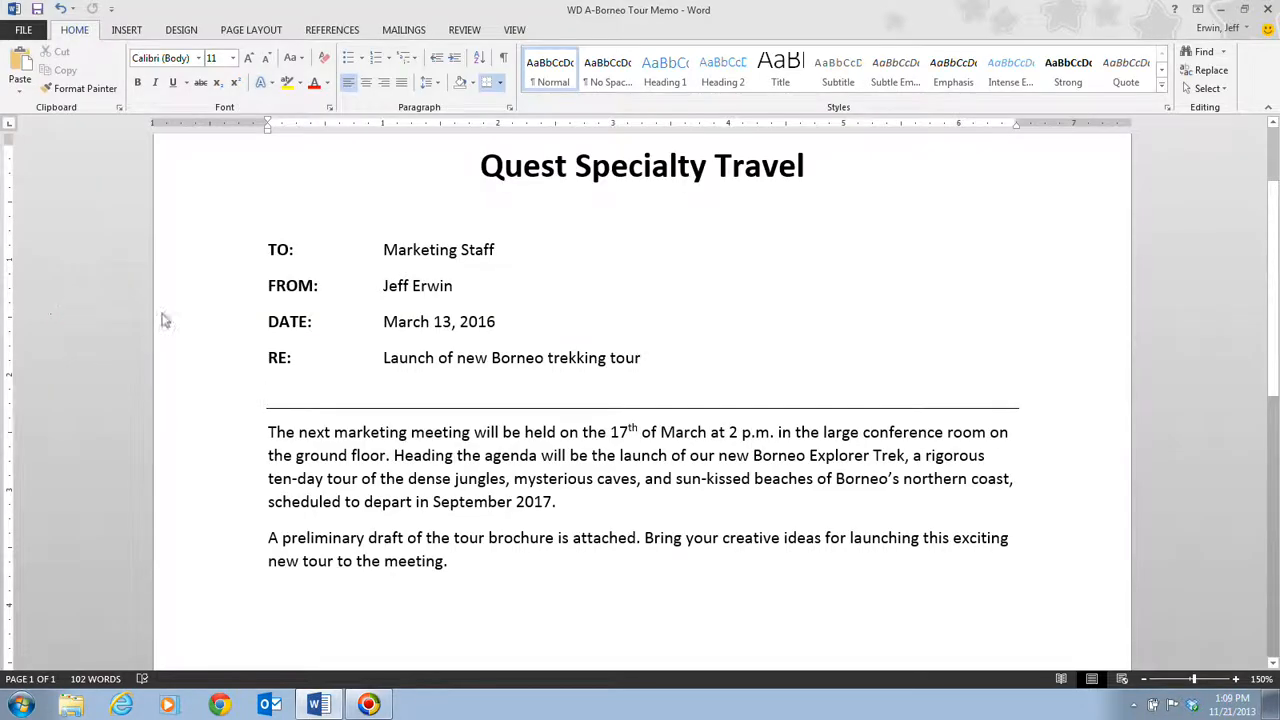